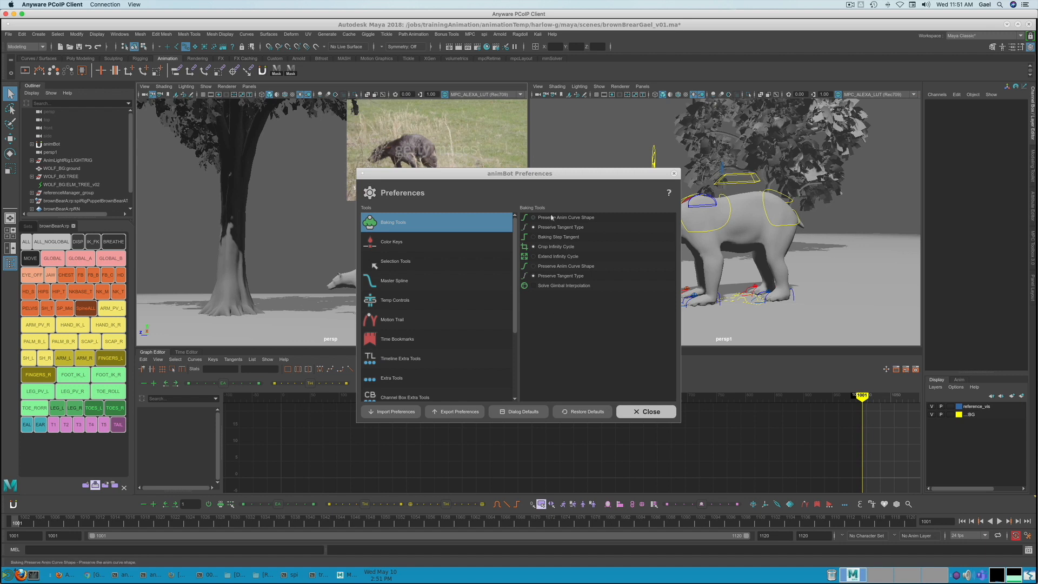
# - Review the Motion Trail, Time Bookmarks and Extra Tools categories in the animBot preferences
pyautogui.moveTo(572, 174); pyautogui.dragTo(557, 209)
pyautogui.click(414, 354)
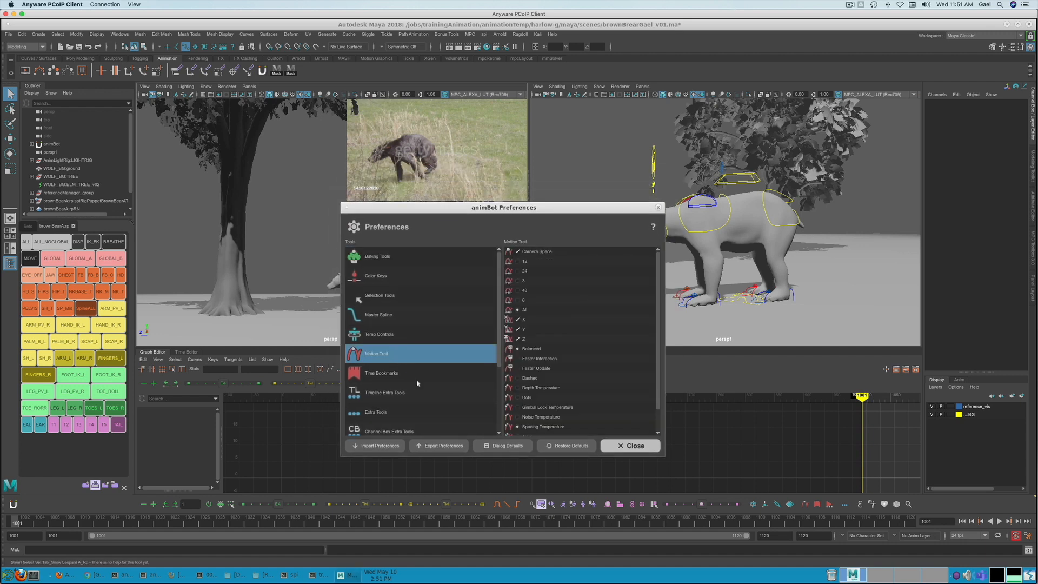
pyautogui.scroll(-5, 418, 393)
pyautogui.click(384, 269)
pyautogui.moveTo(429, 208)
pyautogui.mouseDown()
pyautogui.moveTo(450, 207)
pyautogui.moveTo(425, 209)
pyautogui.mouseUp()
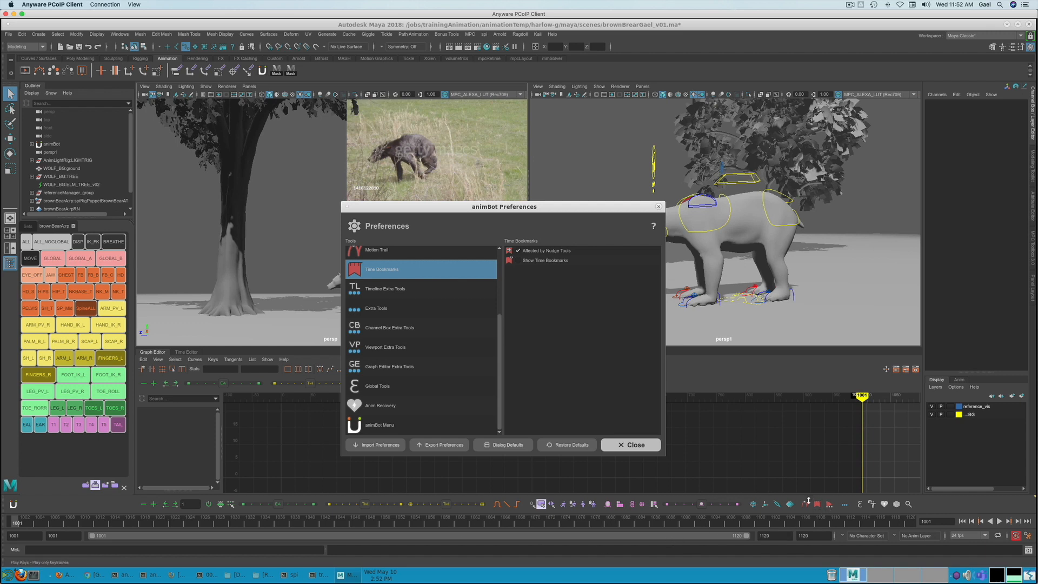
pyautogui.click(409, 309)
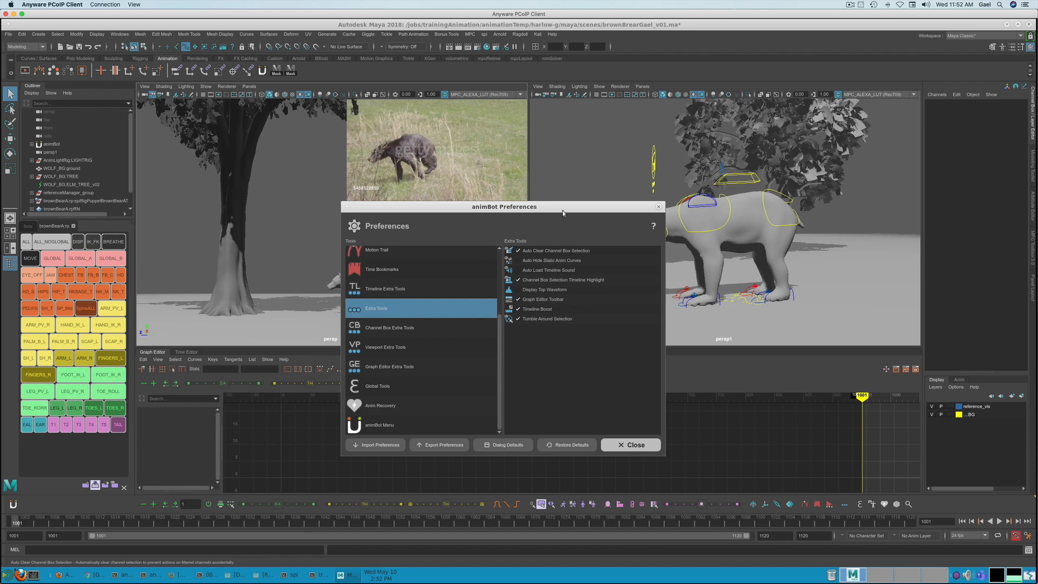
pyautogui.moveTo(492, 217); pyautogui.dragTo(351, 236)
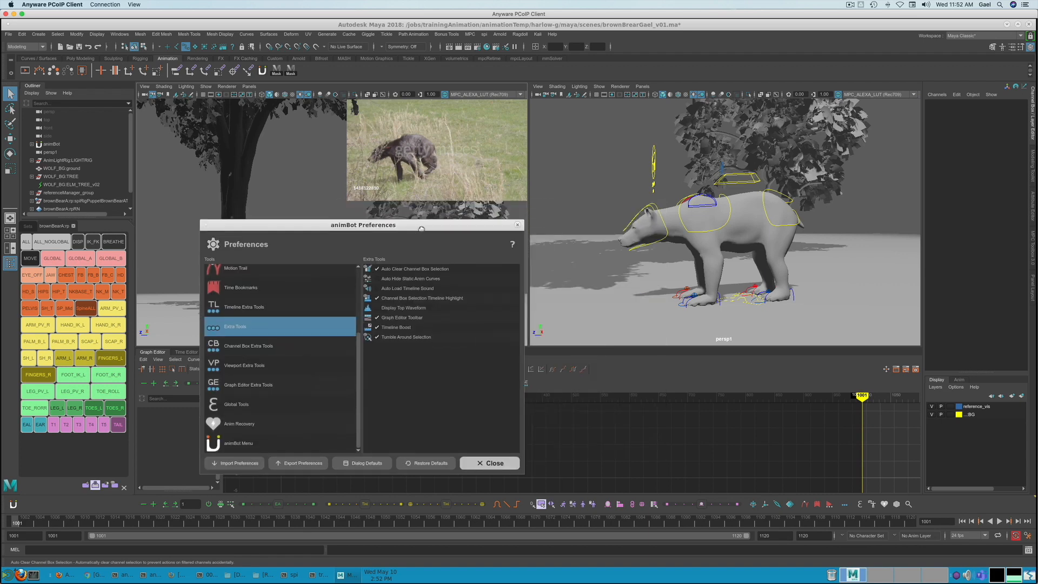
# - Select the bear's spine full-body control and highlight its channels from Translate X through Pivot Space
pyautogui.click(736, 185)
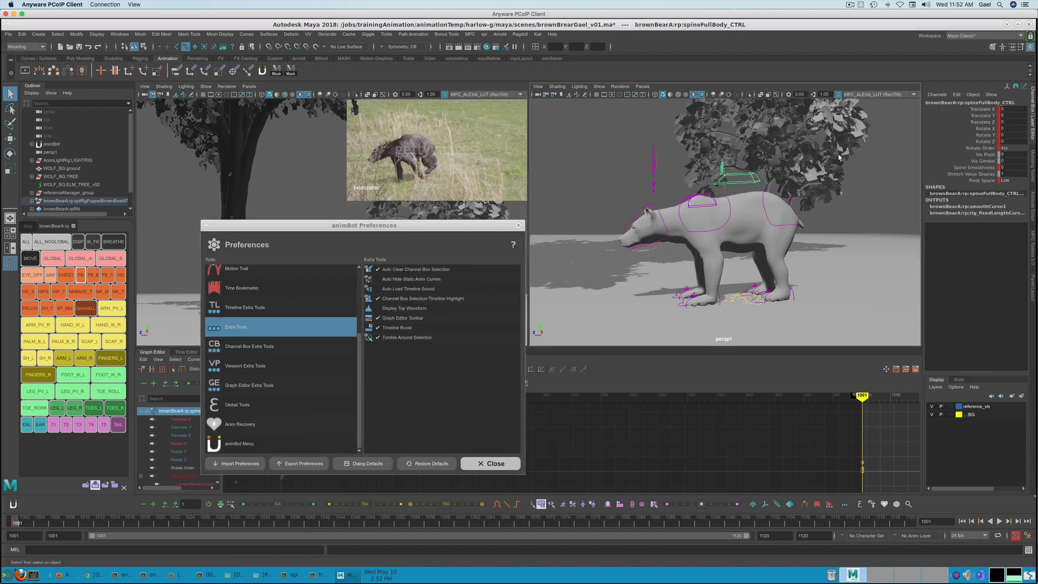
pyautogui.moveTo(478, 224); pyautogui.dragTo(431, 92)
pyautogui.moveTo(944, 105); pyautogui.dragTo(949, 181)
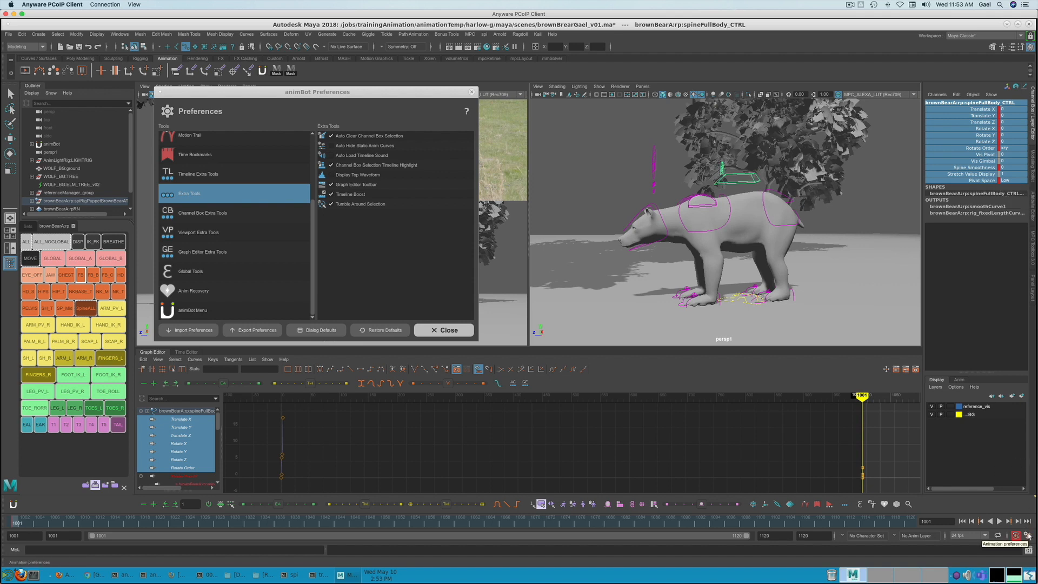
# - Examine the Time Slider options for Channel Box sync and frame snapping in Maya's animation preferences, and close the dialog
pyautogui.click(1028, 537)
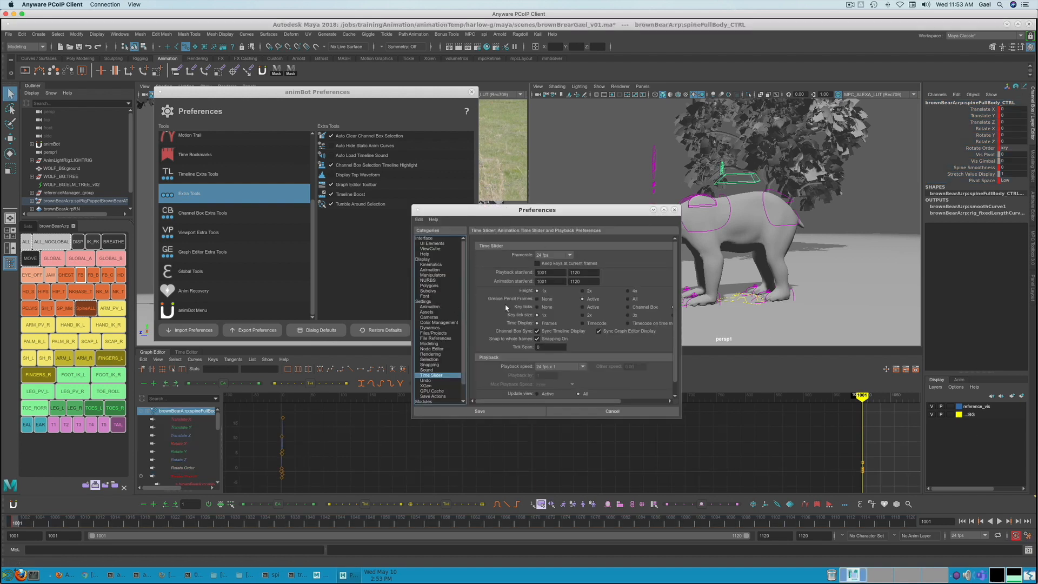
pyautogui.click(537, 339)
pyautogui.click(675, 210)
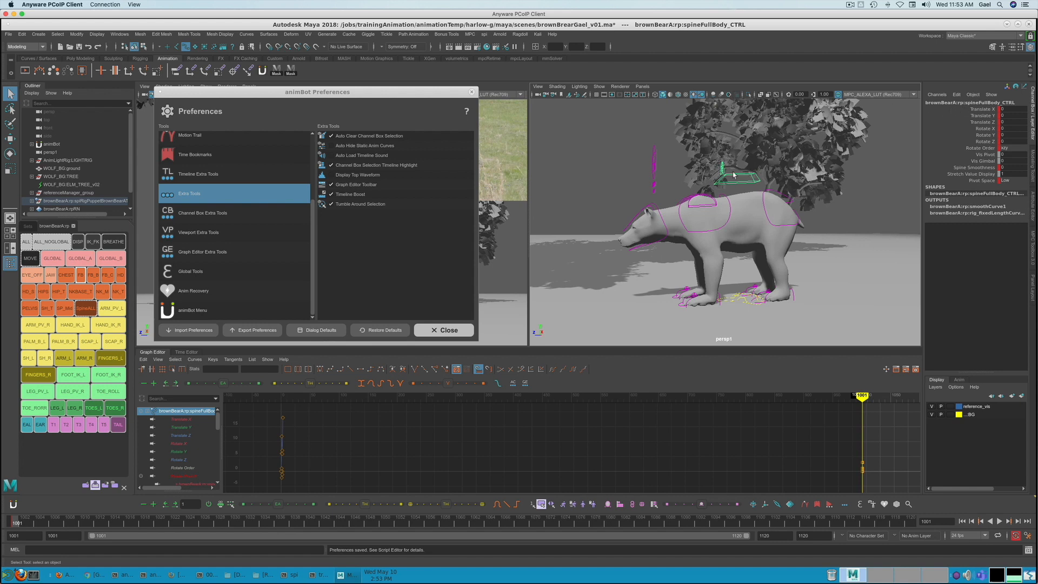
# - Test Auto Clear Channel Box Selection by highlighting Translate Y, playing the timeline from the start and switching to the spine shoulder control
pyautogui.click(981, 116)
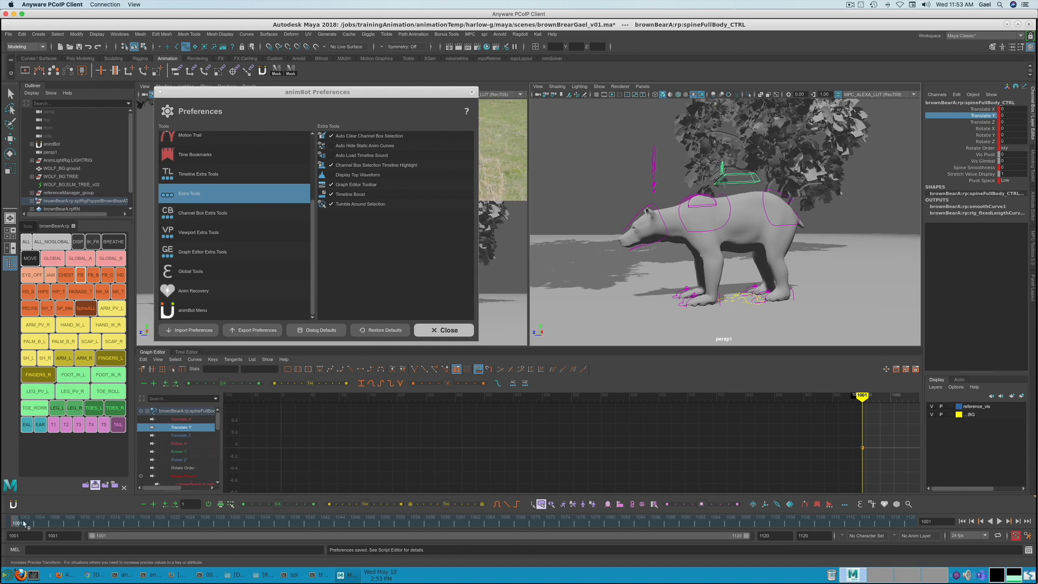
pyautogui.hotkey('alt', 'v')
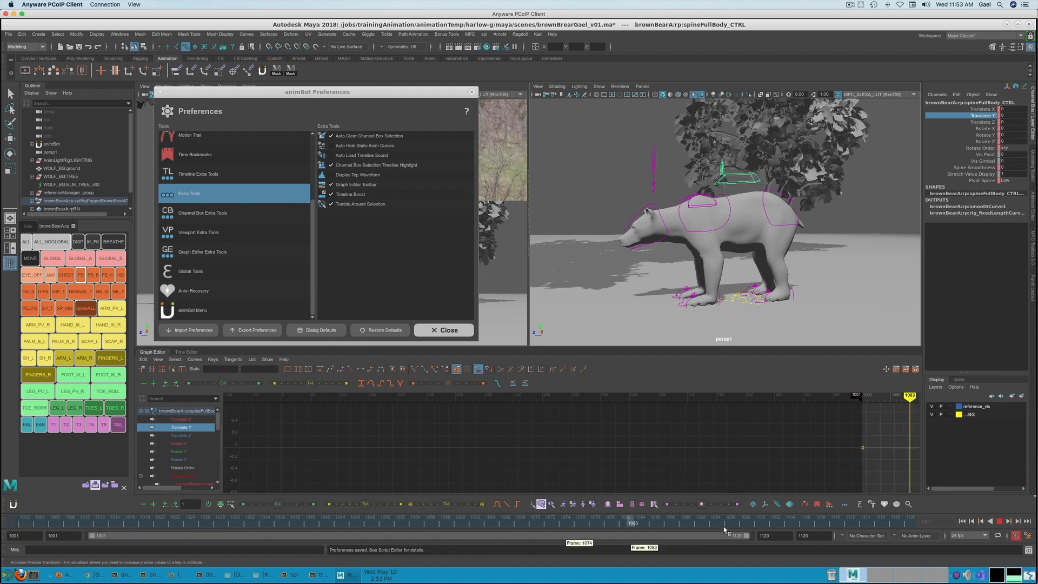
pyautogui.click(7, 516)
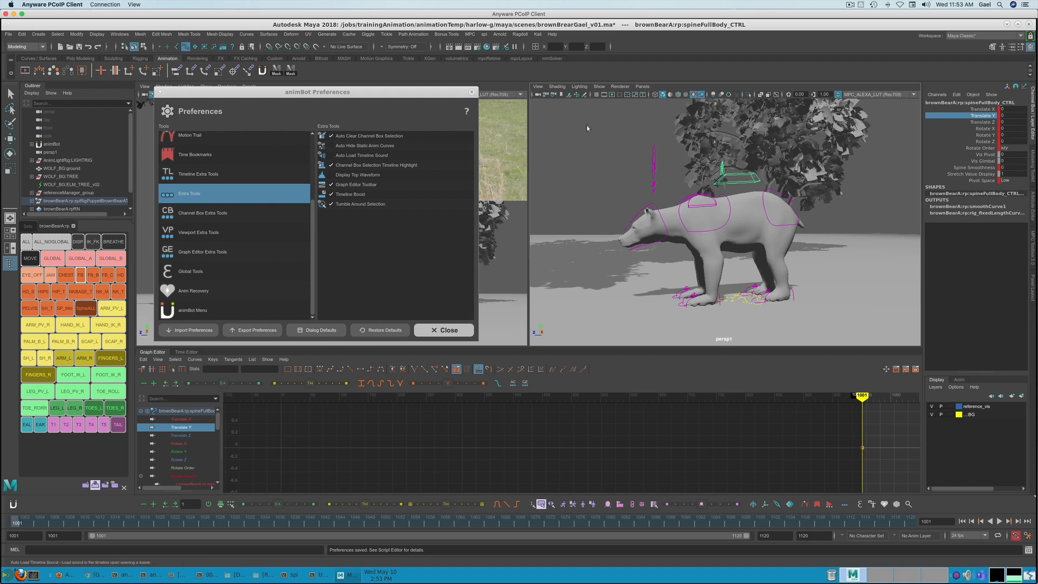
pyautogui.press('q')
pyautogui.click(733, 221)
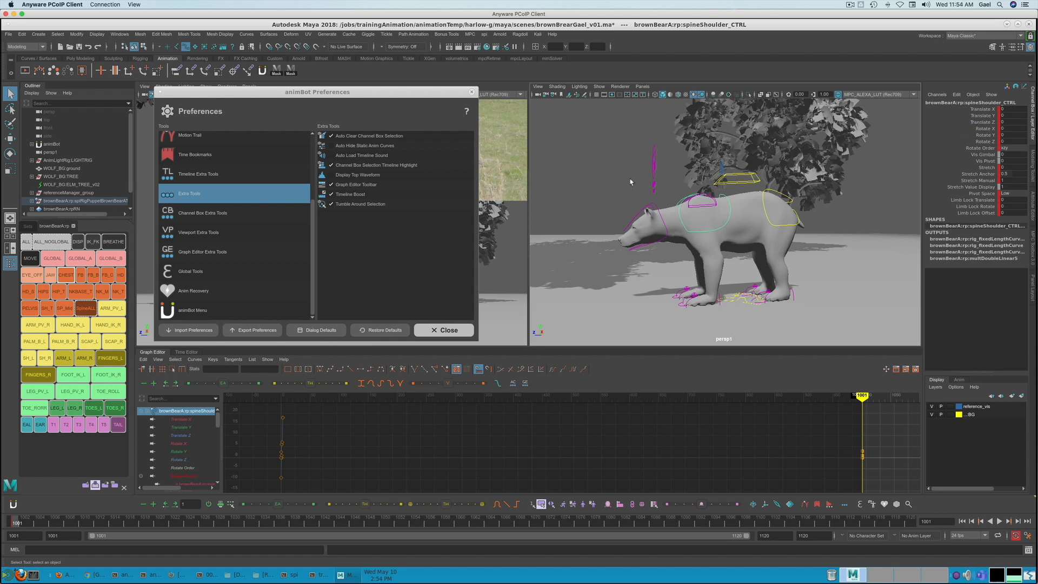
# - Turn off Auto Clear Channel Box Selection and test it with the full-body control's Translate Y, scrubbing to frame 1092 and selecting the shoulder control
pyautogui.click(601, 181)
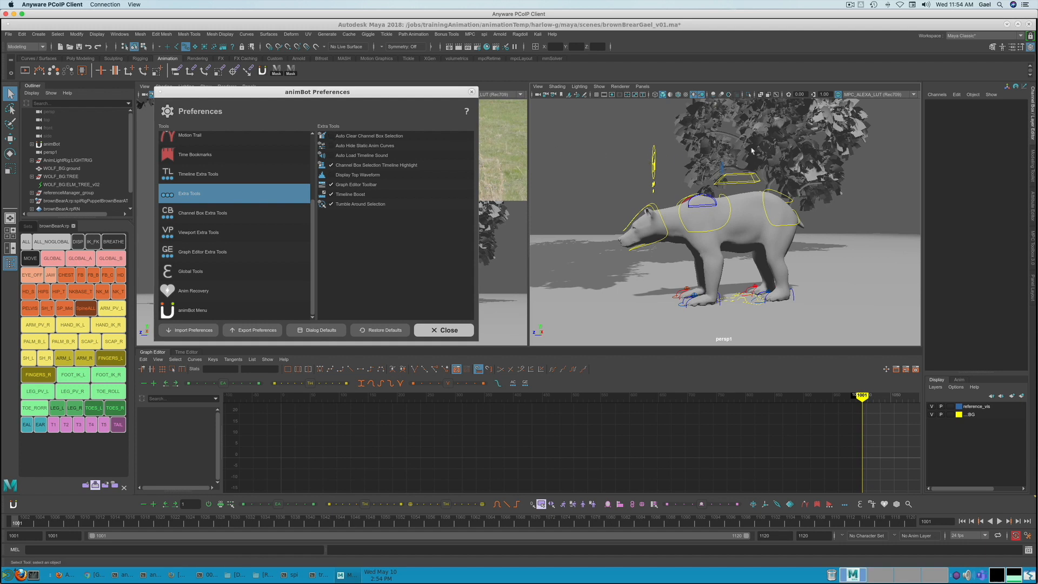
pyautogui.click(743, 182)
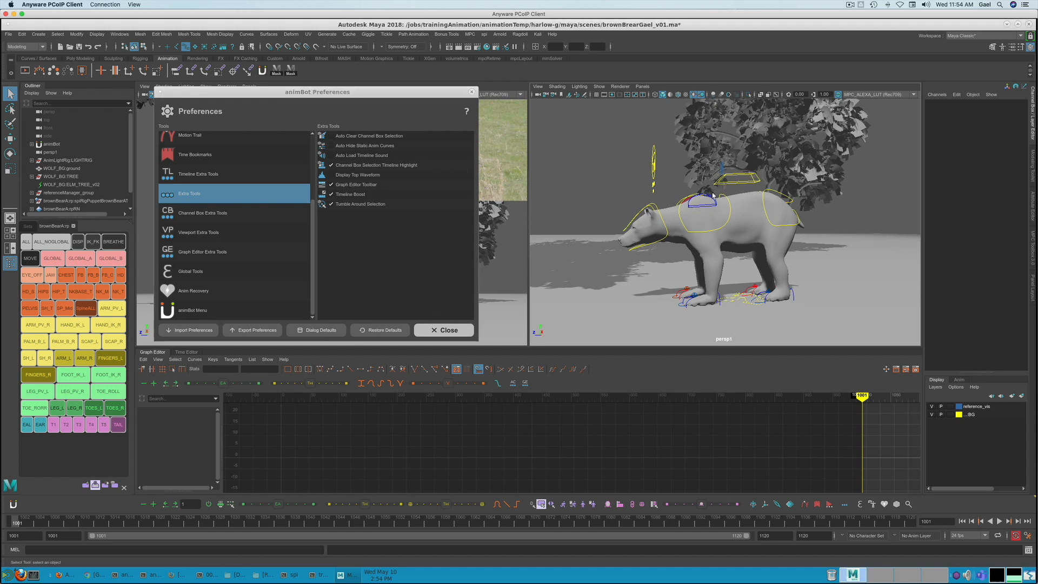
pyautogui.click(745, 188)
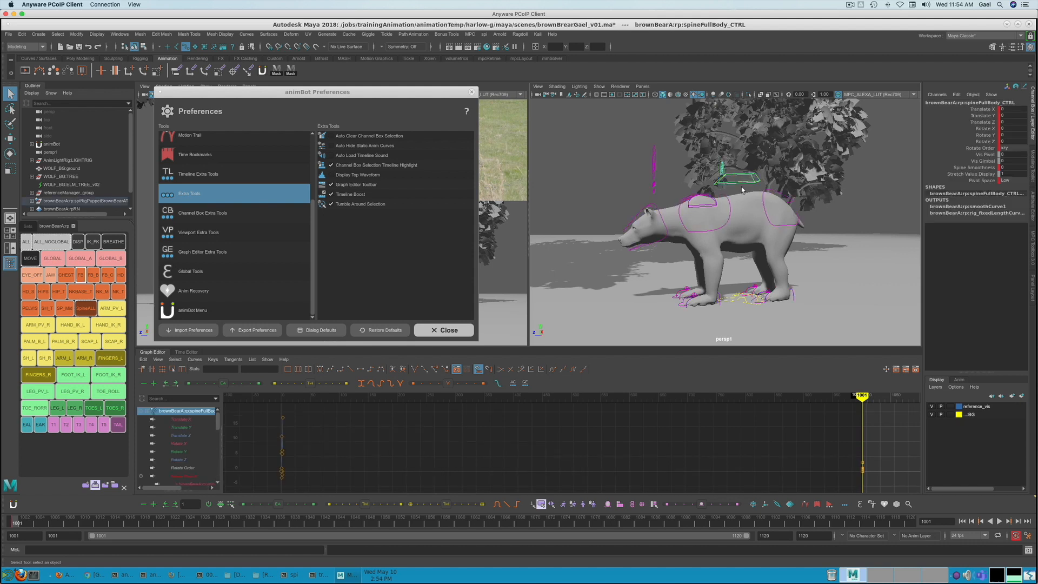
pyautogui.click(977, 115)
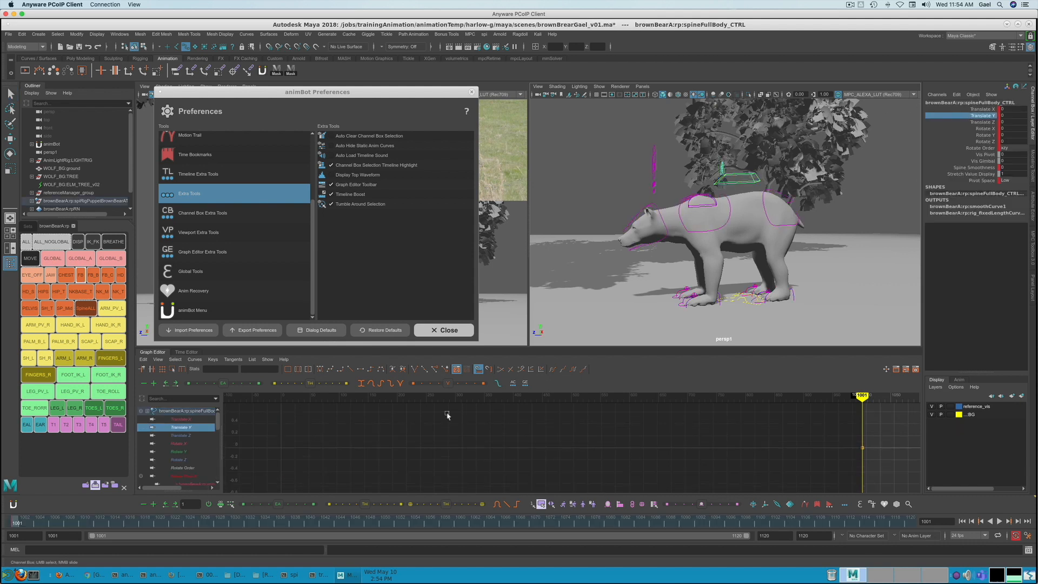
pyautogui.moveTo(602, 525); pyautogui.dragTo(701, 494)
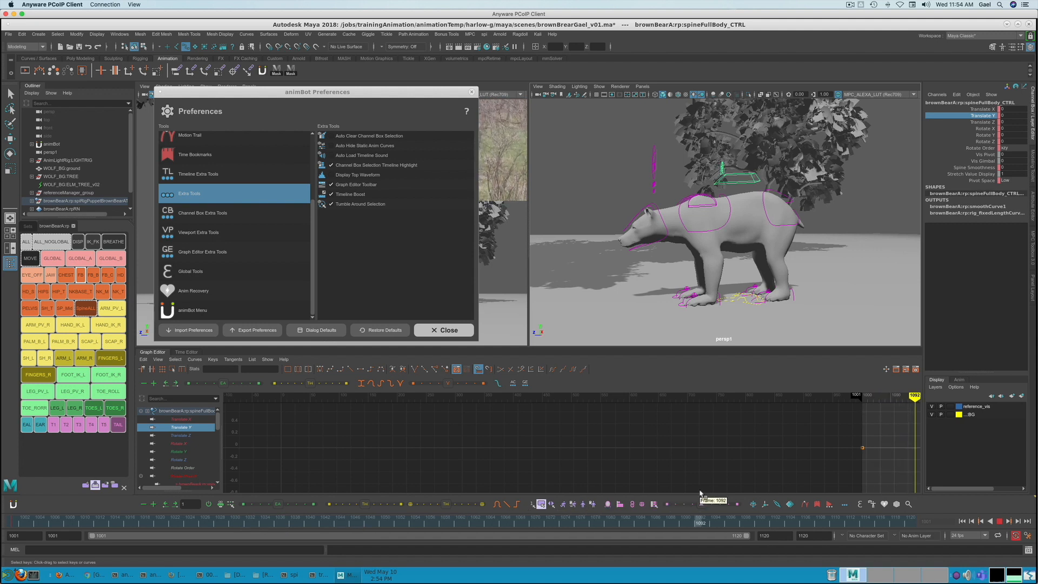
pyautogui.click(722, 231)
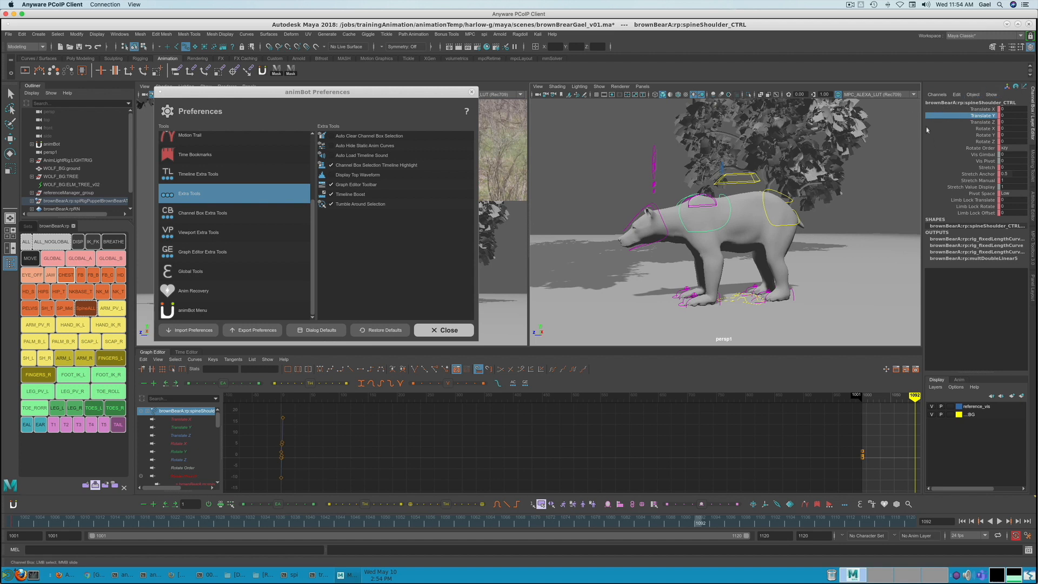
# - Re-enable Auto Clear Channel Box Selection, and switch the Graph Editor Toolbar option off and back on
pyautogui.click(839, 207)
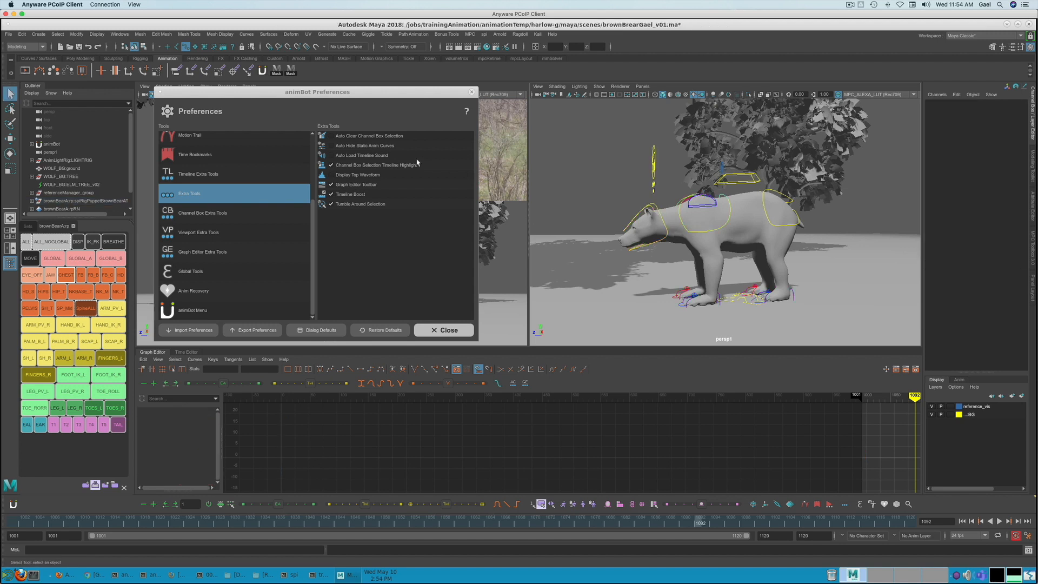
pyautogui.click(331, 137)
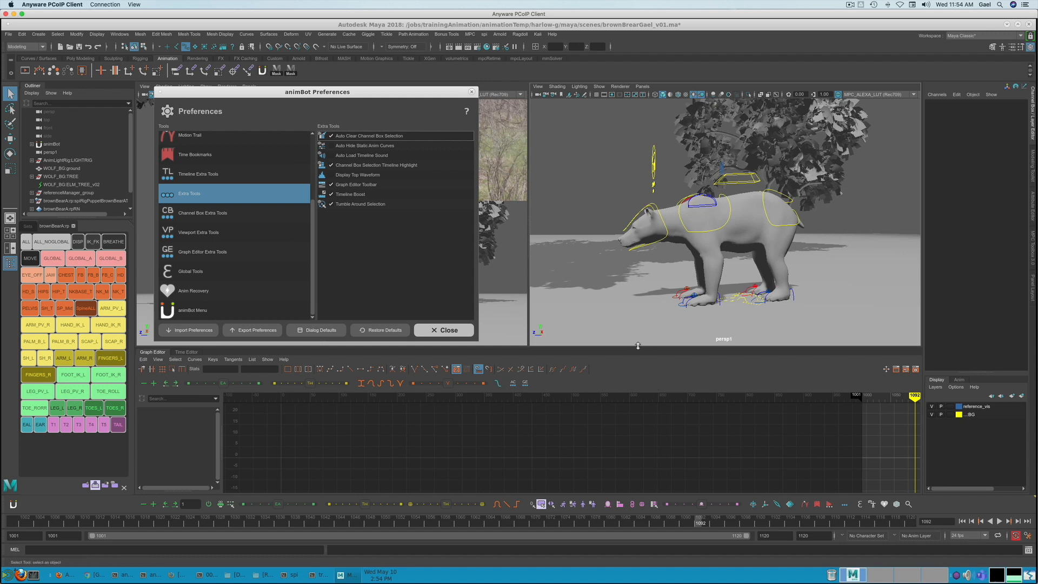
pyautogui.click(331, 185)
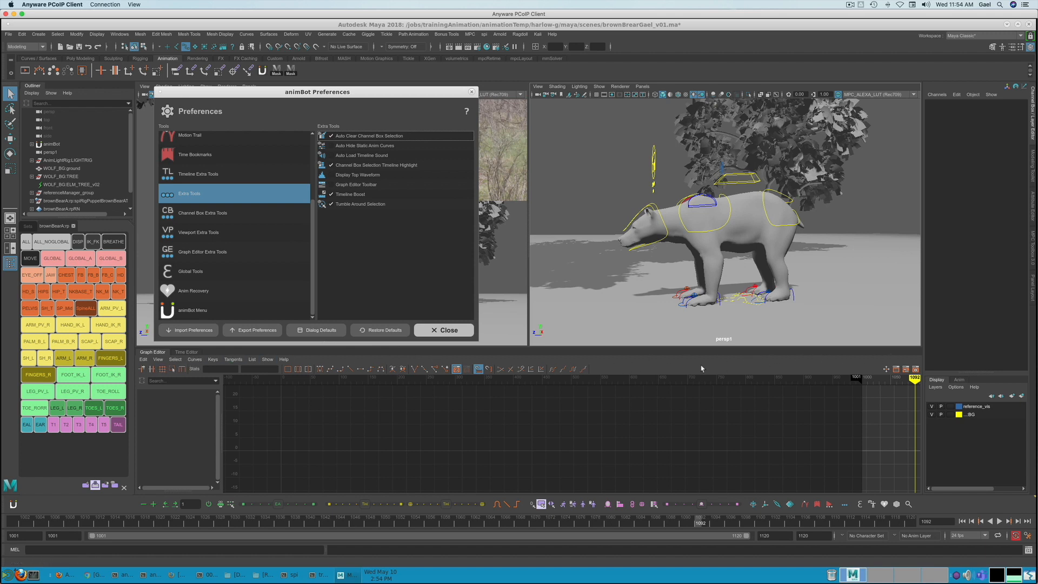
pyautogui.click(332, 185)
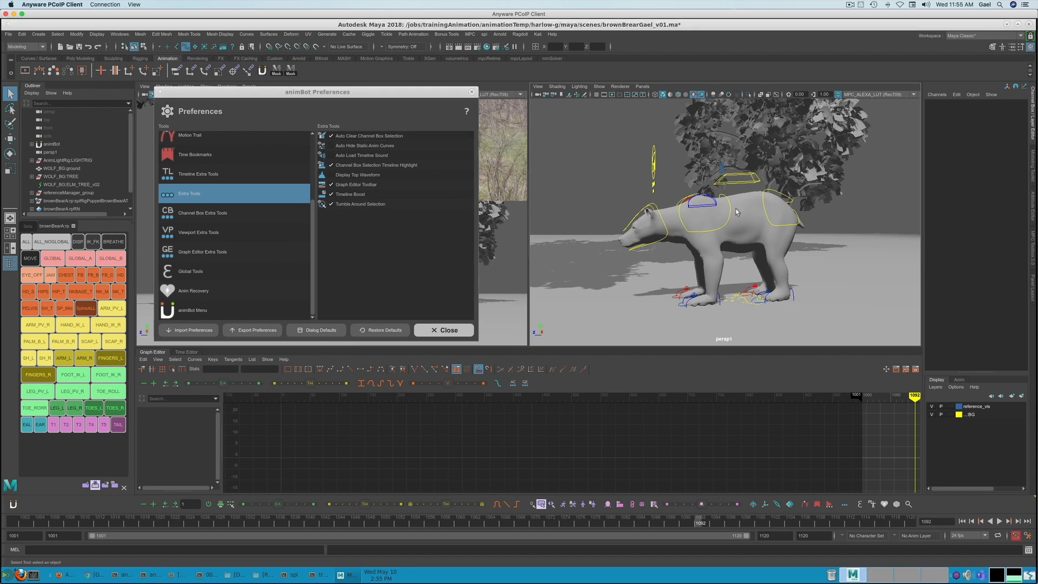
# - Test Tumble Around Selection by selecting the spine full-body control and the head control and orbiting around each
pyautogui.click(742, 188)
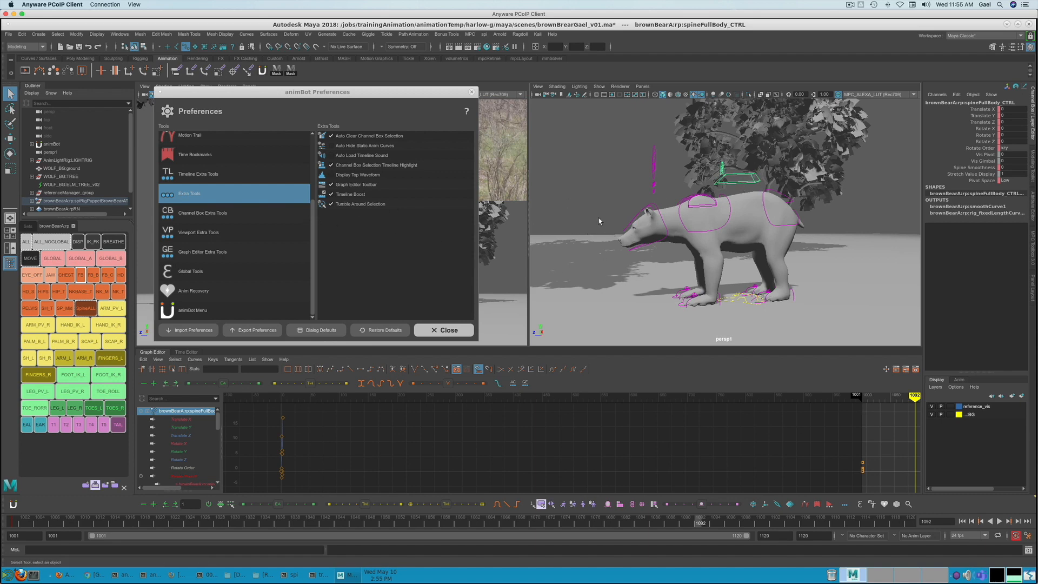
pyautogui.moveTo(671, 227)
pyautogui.keyDown('alt'); pyautogui.mouseDown()
pyautogui.moveTo(797, 217)
pyautogui.moveTo(722, 168)
pyautogui.moveTo(673, 217)
pyautogui.mouseUp(); pyautogui.keyUp('alt')
pyautogui.click(662, 234)
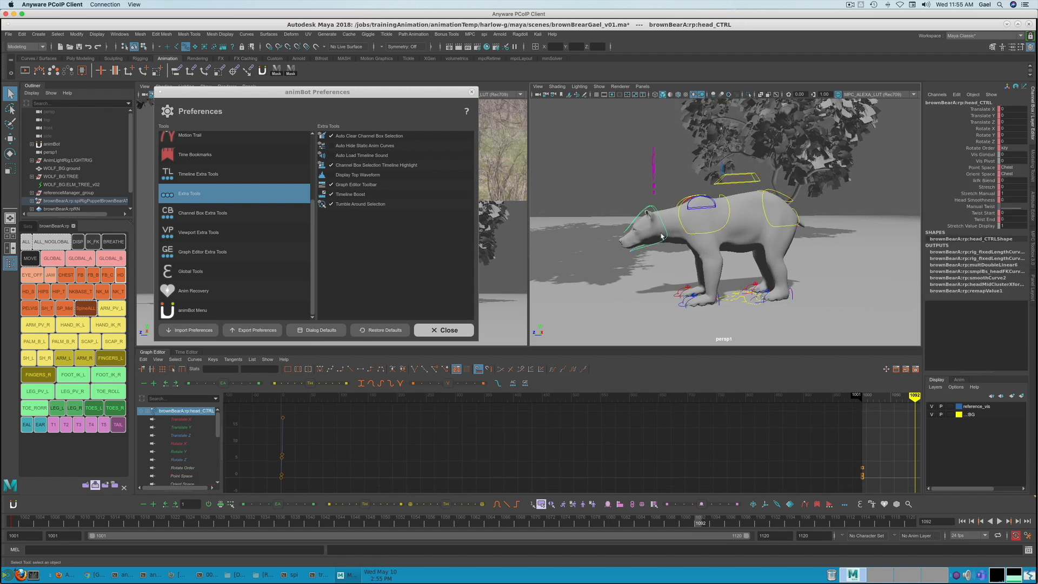
pyautogui.keyDown('alt'); pyautogui.moveTo(615, 280); pyautogui.dragTo(587, 286); pyautogui.keyUp('alt')
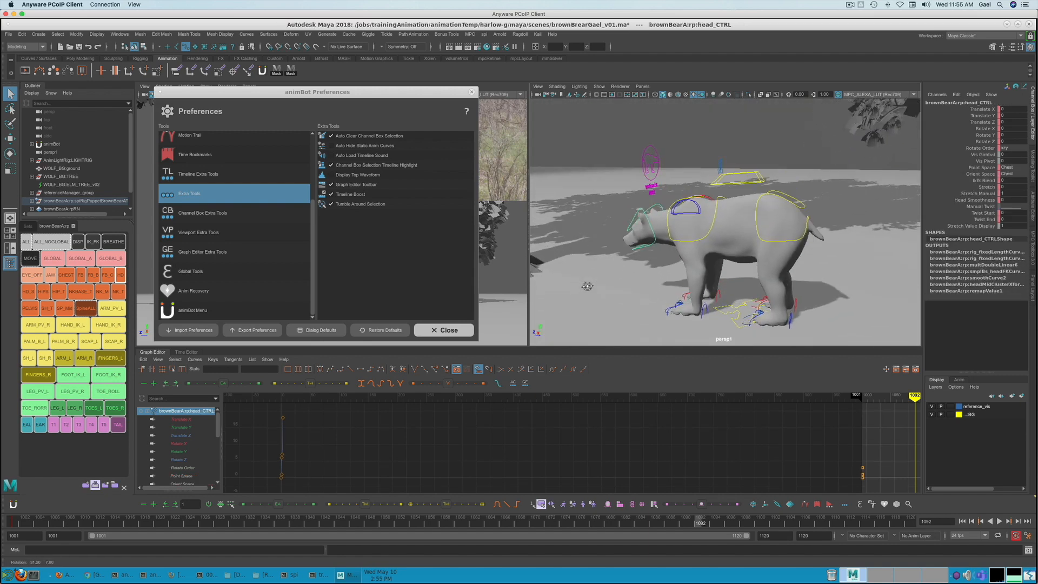
# - Select the bear's left hand control and orbit around it from several angles to check Tumble Around Selection
pyautogui.click(703, 309)
pyautogui.moveTo(703, 309)
pyautogui.keyDown('alt'); pyautogui.mouseDown()
pyautogui.moveTo(643, 307)
pyautogui.moveTo(655, 332)
pyautogui.moveTo(746, 294)
pyautogui.moveTo(698, 301)
pyautogui.mouseUp(); pyautogui.keyUp('alt')
pyautogui.keyDown('alt'); pyautogui.moveTo(698, 300); pyautogui.dragTo(592, 295, button='right'); pyautogui.keyUp('alt')
pyautogui.keyDown('alt'); pyautogui.moveTo(712, 268); pyautogui.dragTo(715, 295); pyautogui.keyUp('alt')
pyautogui.keyDown('alt'); pyautogui.moveTo(715, 295); pyautogui.dragTo(877, 287, button='right'); pyautogui.keyUp('alt')
pyautogui.keyDown('alt'); pyautogui.moveTo(765, 283); pyautogui.dragTo(698, 264, button='middle'); pyautogui.keyUp('alt')
pyautogui.keyDown('alt'); pyautogui.moveTo(697, 263); pyautogui.dragTo(699, 258); pyautogui.keyUp('alt')
pyautogui.click(356, 205)
# - Enable Sliders Overshoot Mode in the Global Tools preferences
pyautogui.click(191, 271)
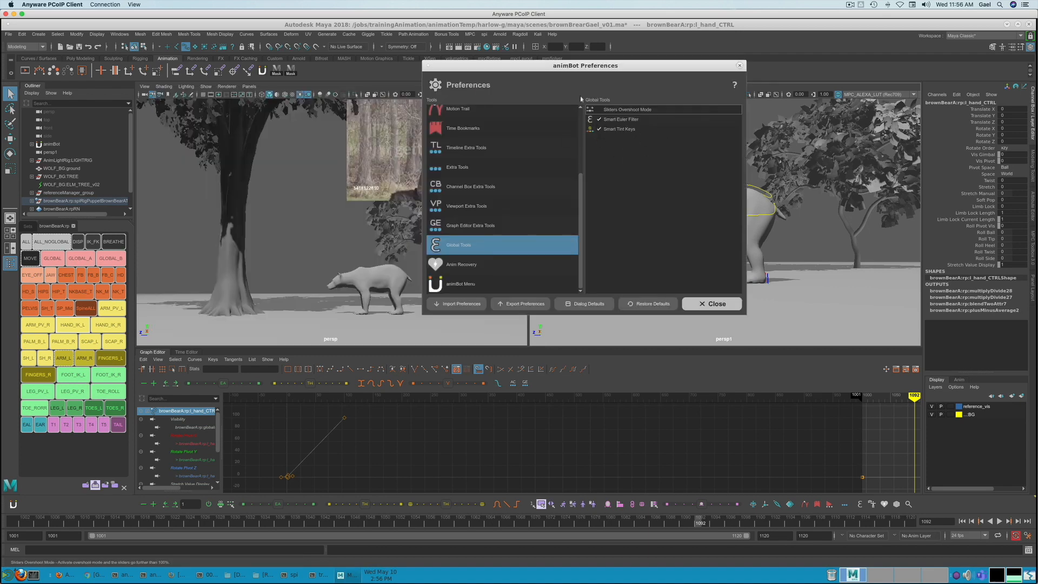
pyautogui.moveTo(624, 62); pyautogui.dragTo(485, 221)
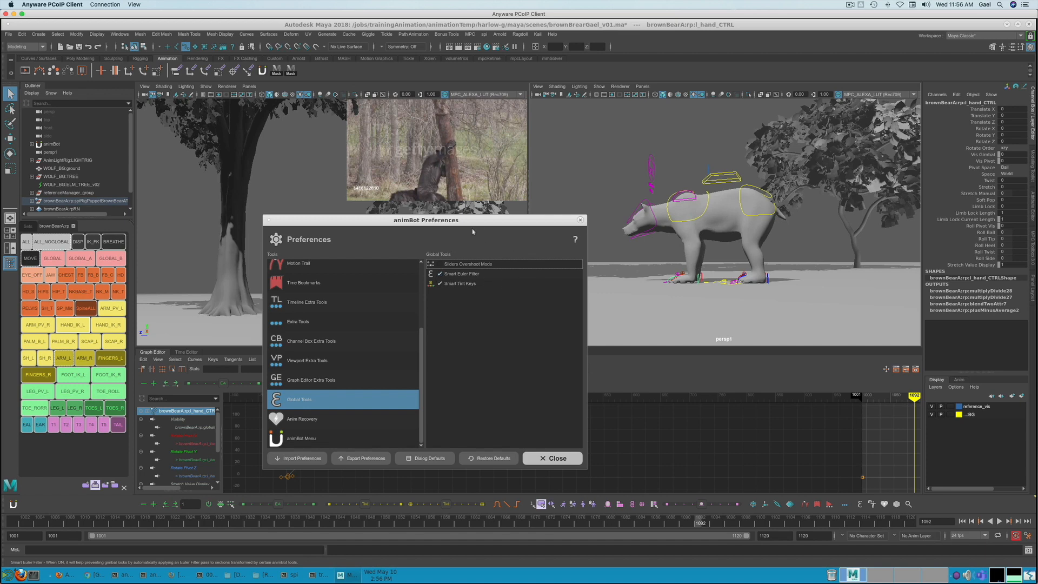
pyautogui.moveTo(485, 220); pyautogui.dragTo(436, 139)
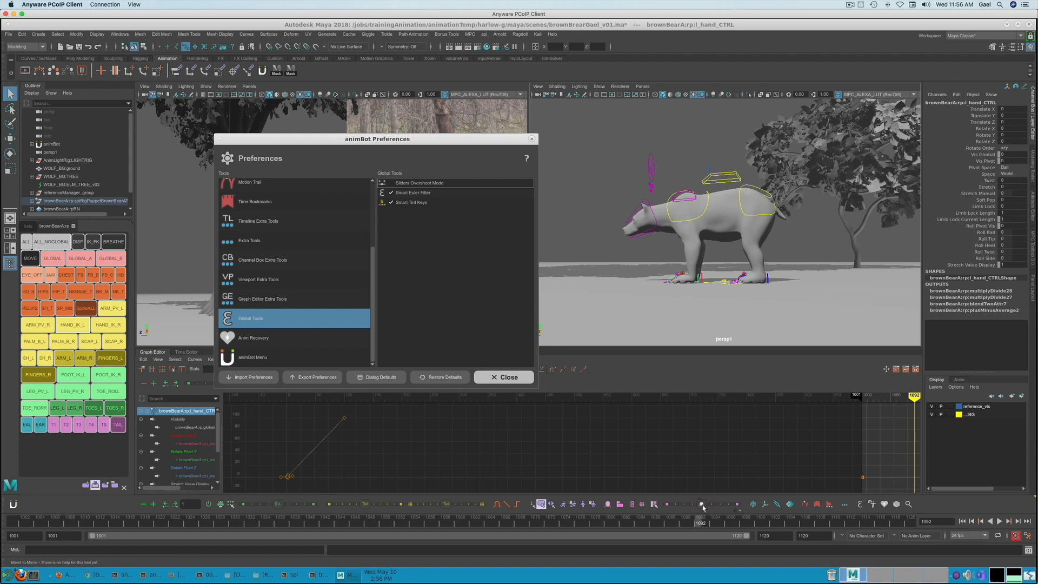
pyautogui.click(739, 505)
pyautogui.click(392, 183)
# - Review the Anim Recovery and animBot Menu preferences
pyautogui.click(258, 338)
pyautogui.moveTo(463, 138); pyautogui.dragTo(539, 104)
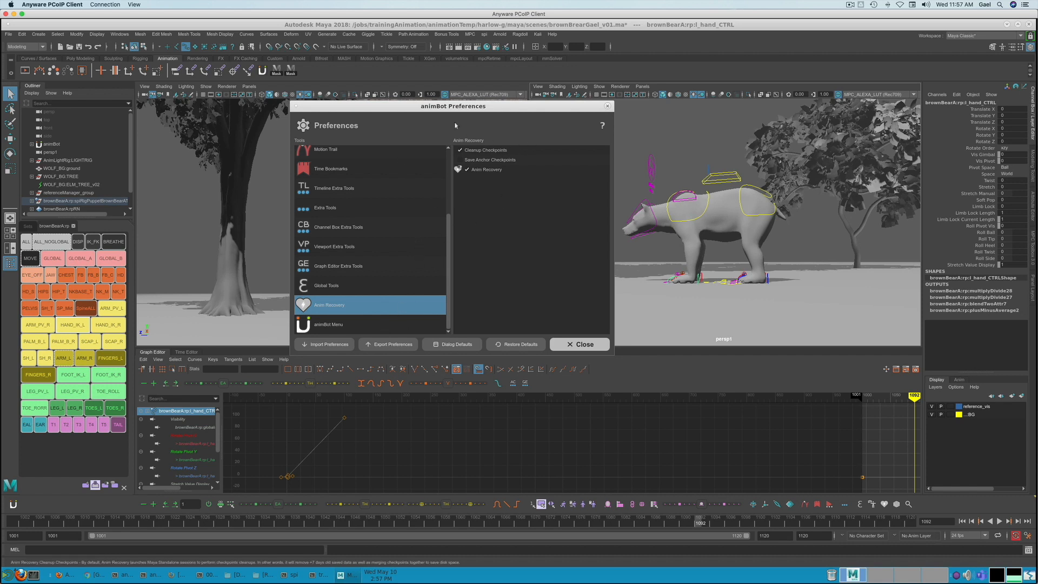
pyautogui.click(400, 325)
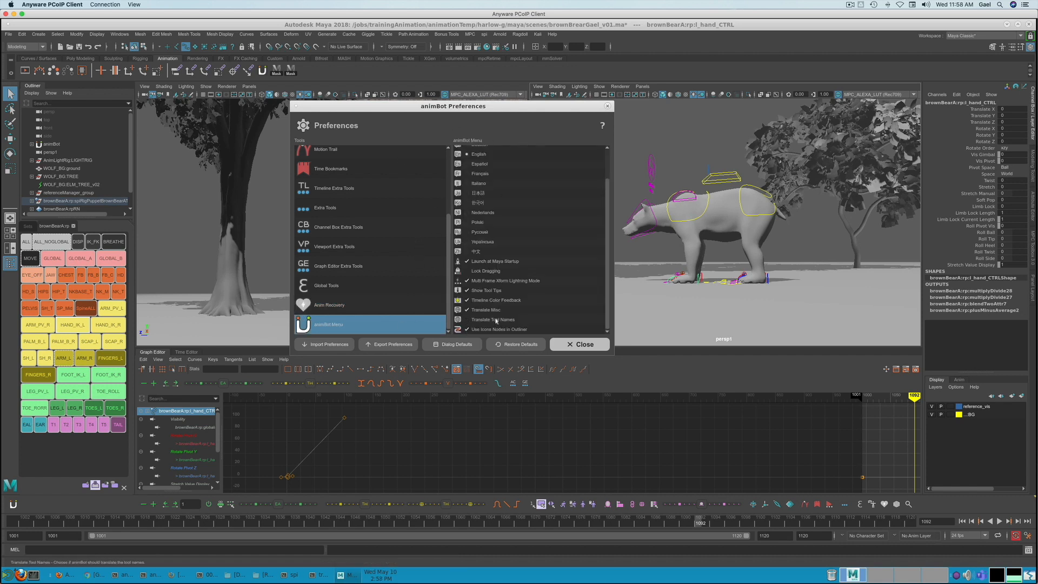